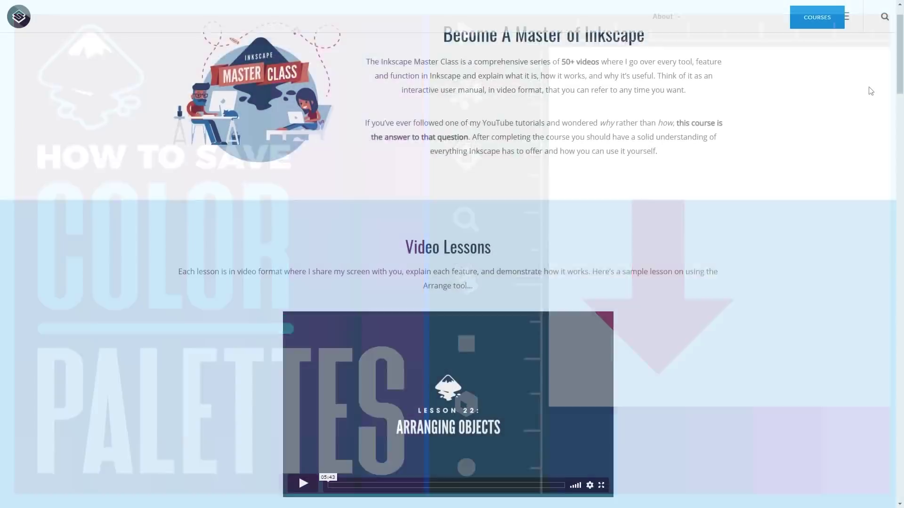
# Scroll through the Inkscape Master Class Course Contents tables toward the Path Functions lecture.
pyautogui.scroll(-6, 869, 86)
pyautogui.scroll(-12, 870, 91)
pyautogui.scroll(-12, 869, 90)
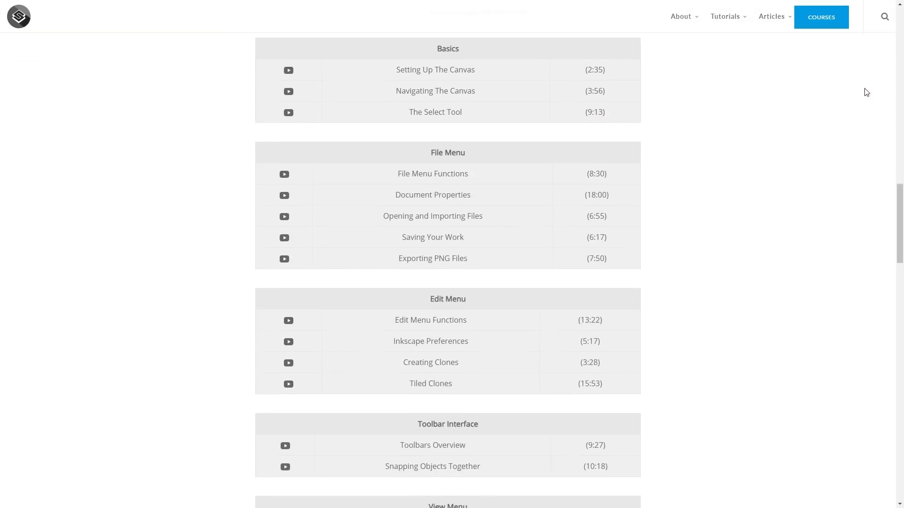
pyautogui.scroll(-5, 861, 95)
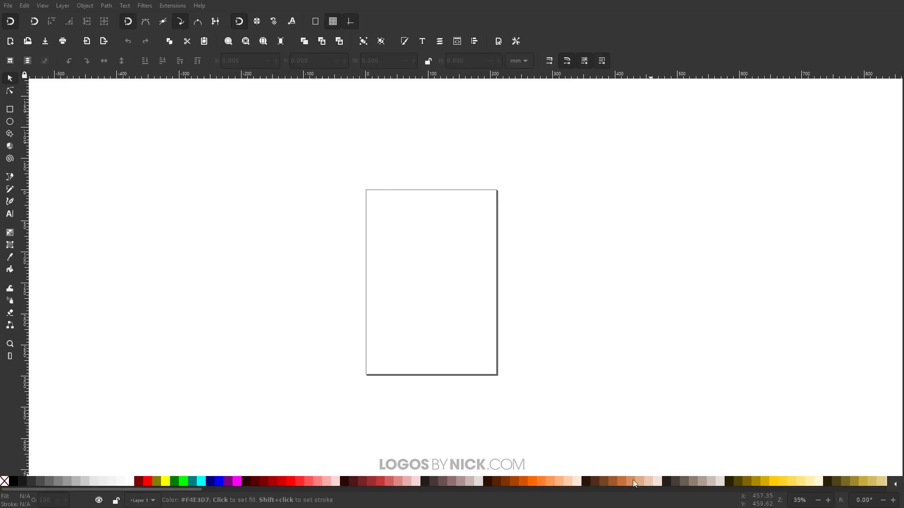
# Switch the swatch bar to the Greens palette and scroll through its colours.
pyautogui.click(896, 484)
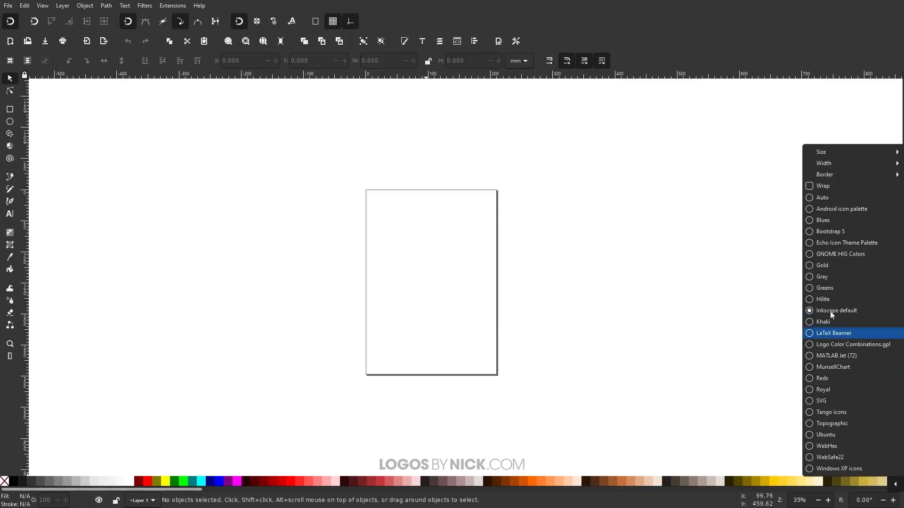
pyautogui.click(830, 289)
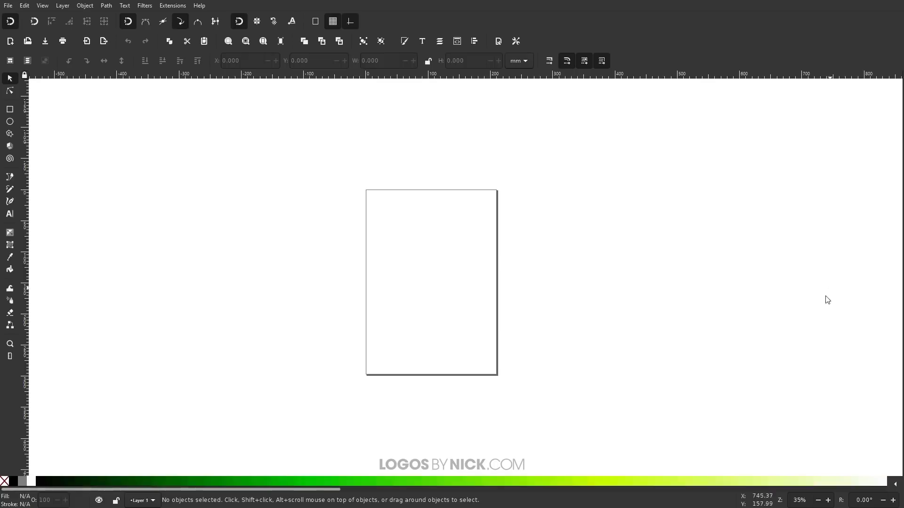
pyautogui.moveTo(289, 492); pyautogui.dragTo(257, 493)
# Switch the swatch bar to the Ubuntu palette and browse its colours.
pyautogui.click(894, 484)
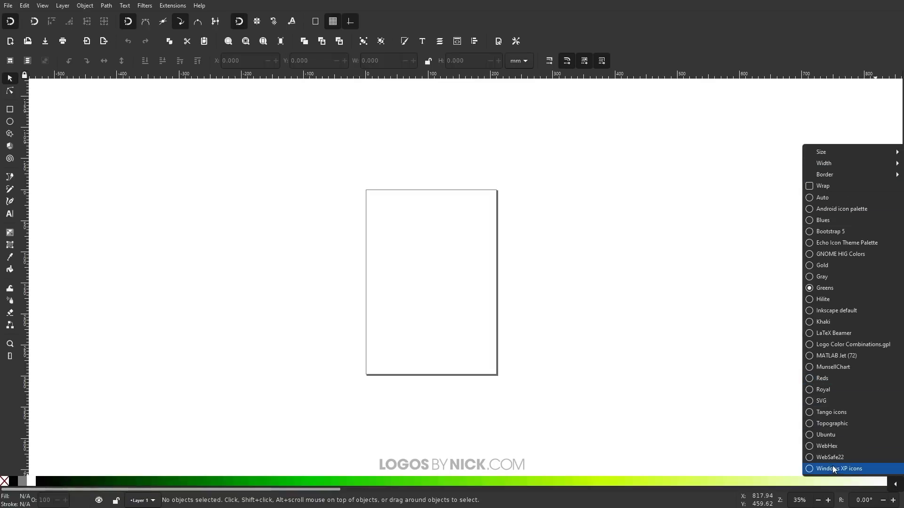
pyautogui.click(830, 435)
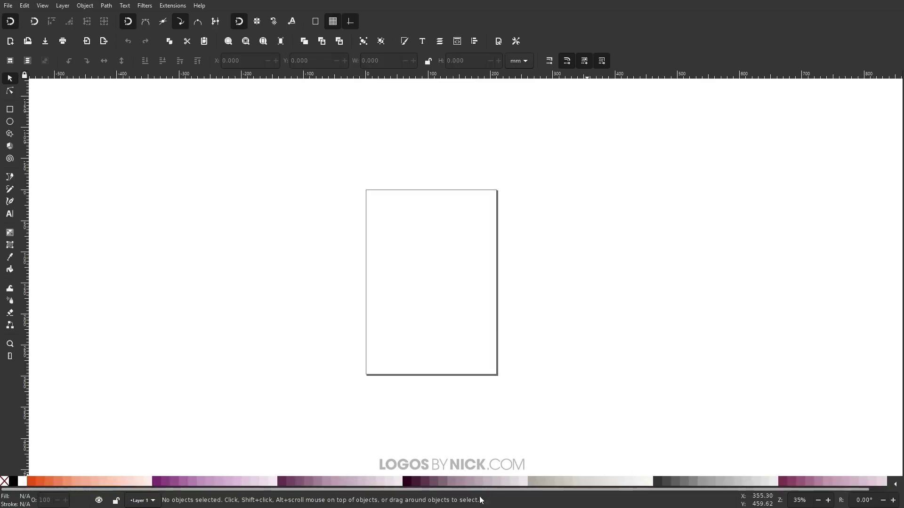
pyautogui.moveTo(728, 490); pyautogui.dragTo(455, 498)
pyautogui.click(898, 486)
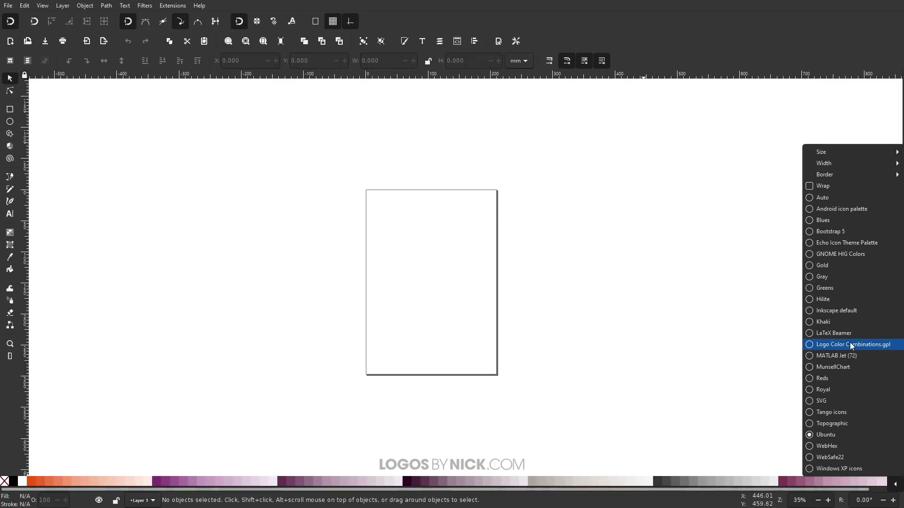
# Restore the Inkscape default palette and hide the page border in Document Properties.
pyautogui.click(833, 312)
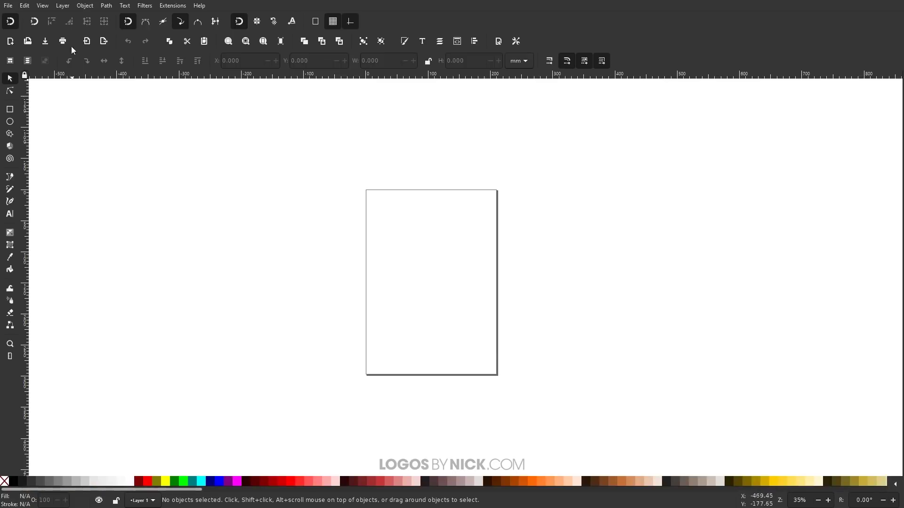
pyautogui.click(8, 5)
pyautogui.click(51, 165)
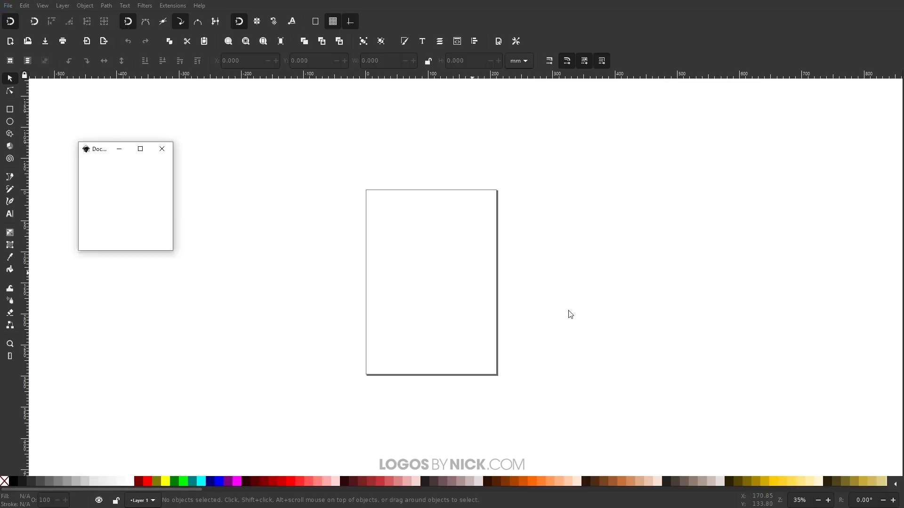
pyautogui.moveTo(231, 151); pyautogui.dragTo(527, 104)
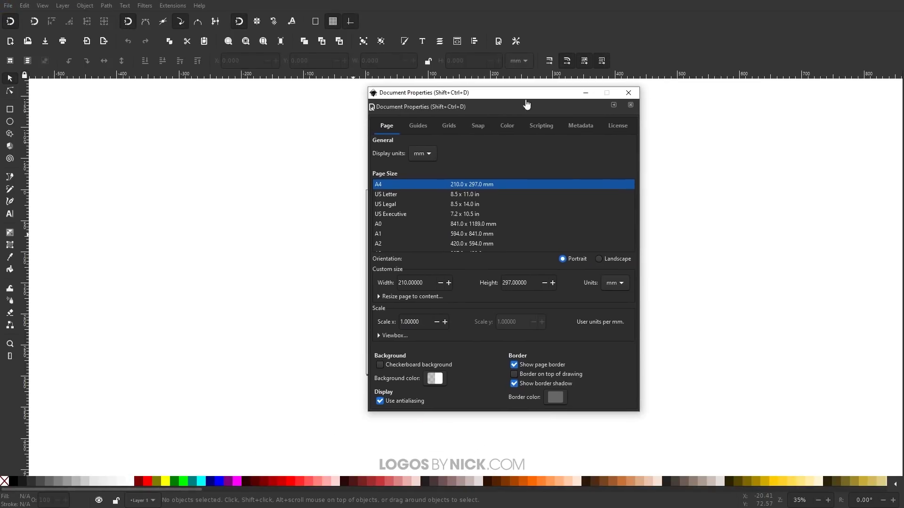
pyautogui.click(514, 366)
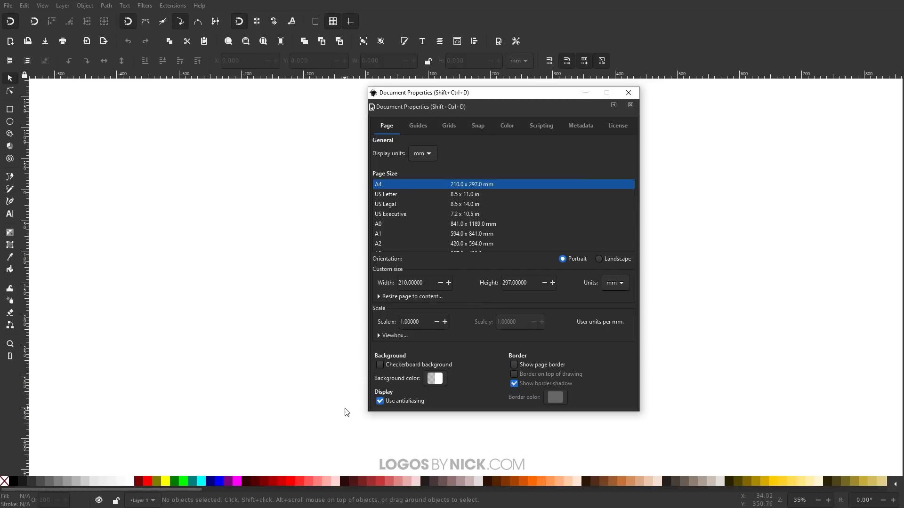
# Add a new rectangular grid with X and Y spacing of 100 px.
pyautogui.click(448, 127)
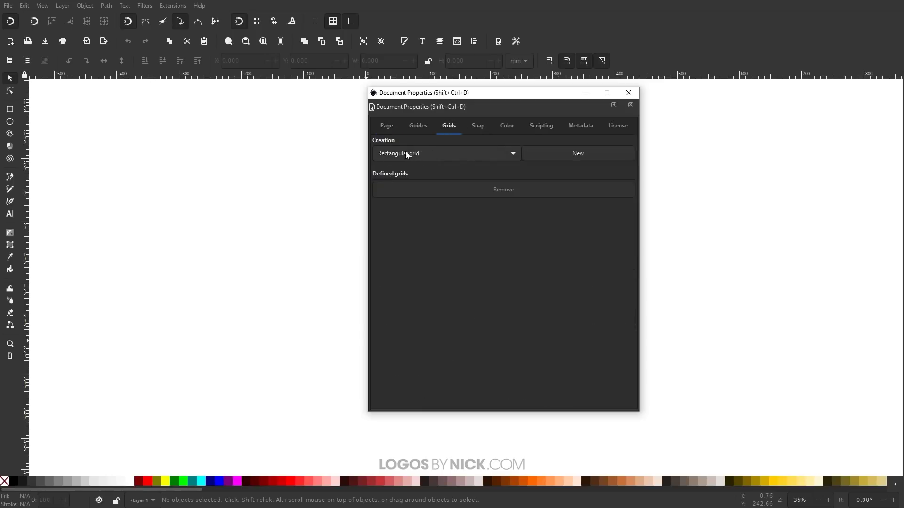
pyautogui.click(580, 154)
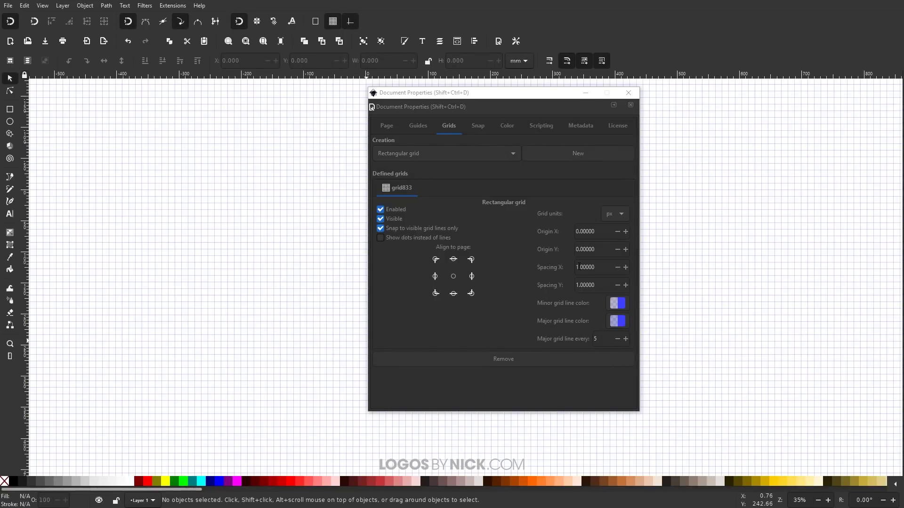
pyautogui.click(582, 267)
pyautogui.write('100')
pyautogui.press('Tab')
pyautogui.write('100')
pyautogui.press('Return')
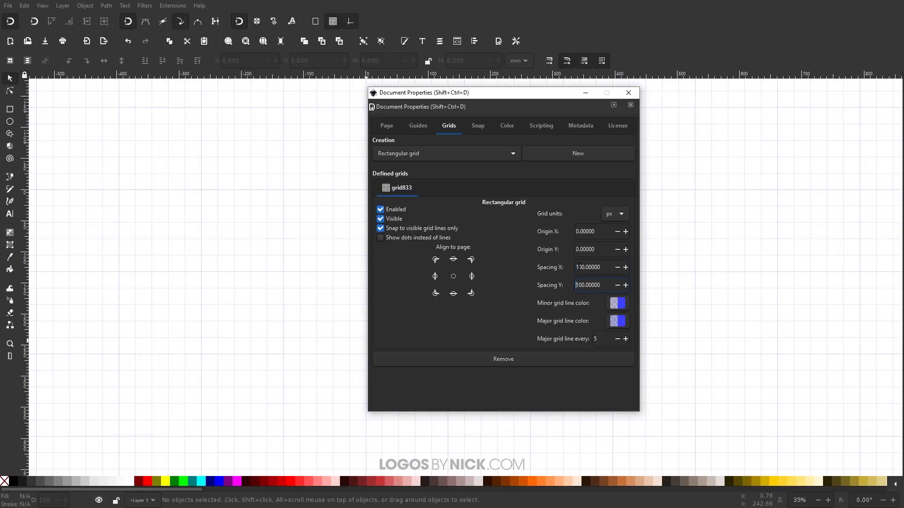
# Close Document Properties, zoom the canvas to 1:1, and show the Fill and Stroke panel.
pyautogui.click(629, 93)
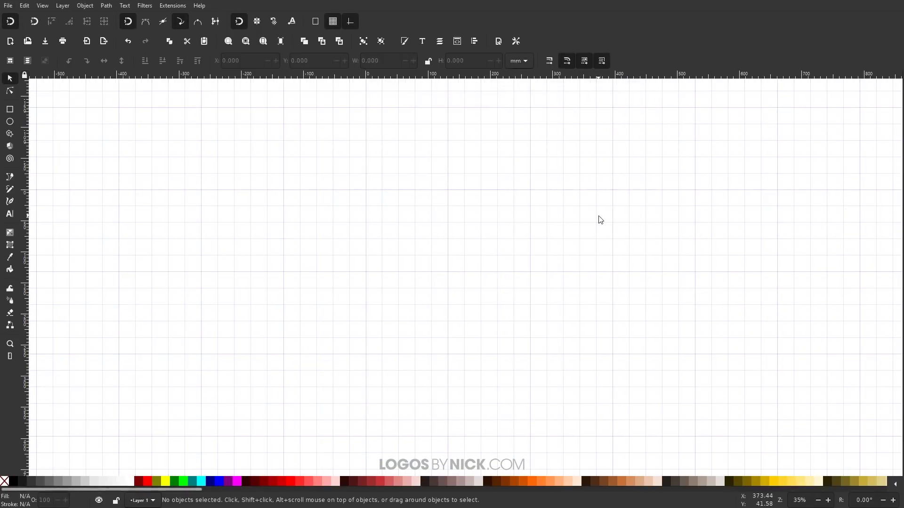
pyautogui.click(42, 5)
pyautogui.moveTo(55, 18)
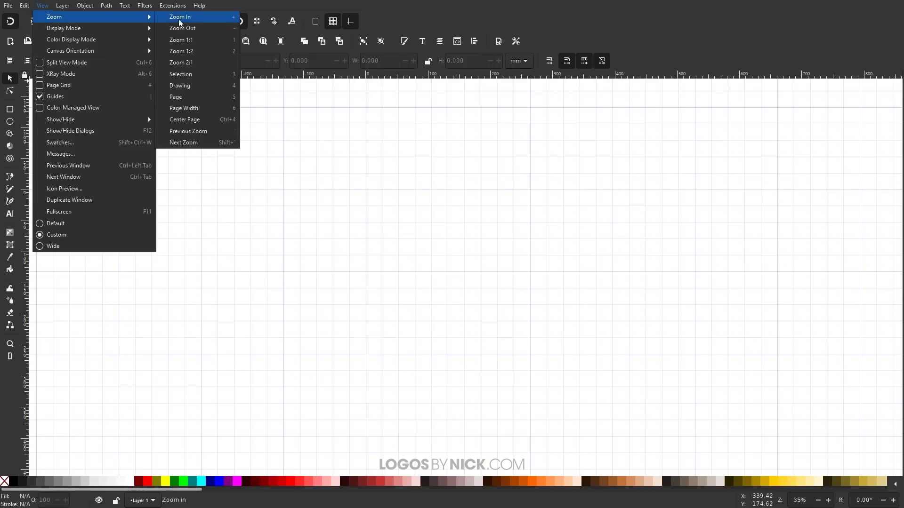
pyautogui.click(193, 41)
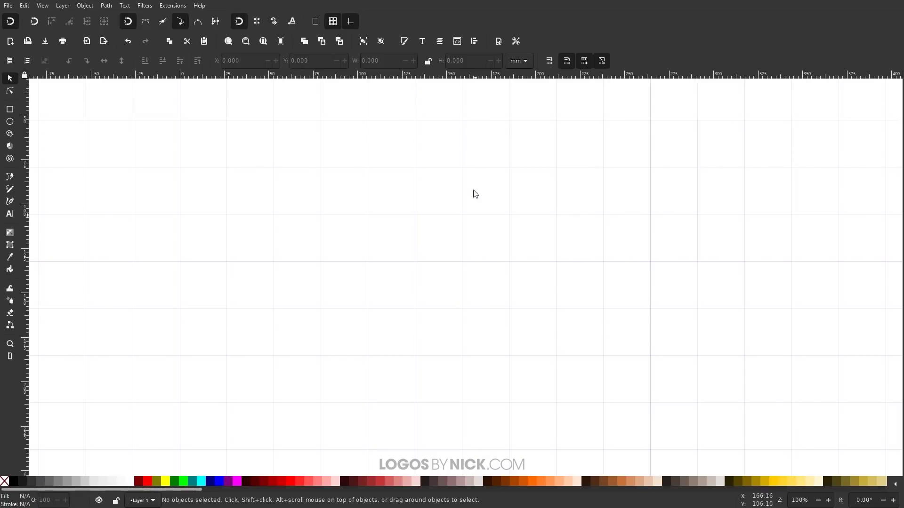
pyautogui.click(405, 41)
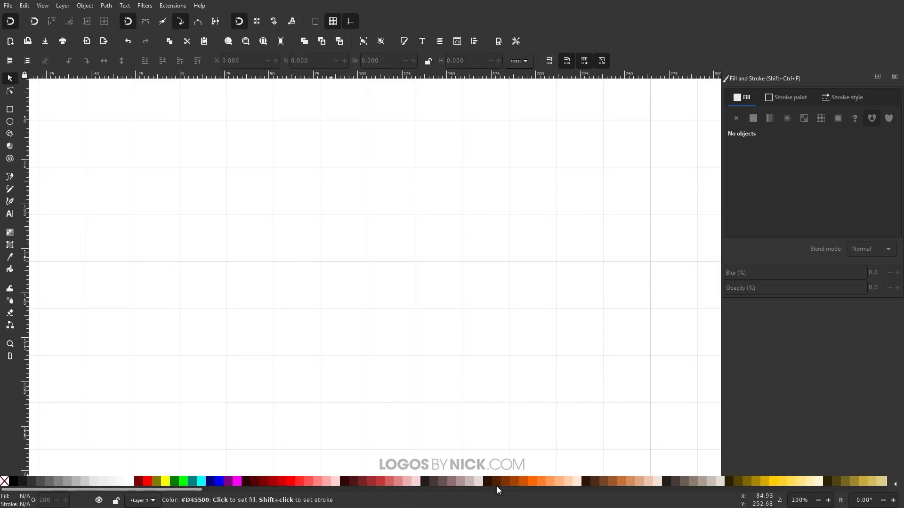
# Draw the first 100 px square on a grid intersection and colour it blue.
pyautogui.click(10, 109)
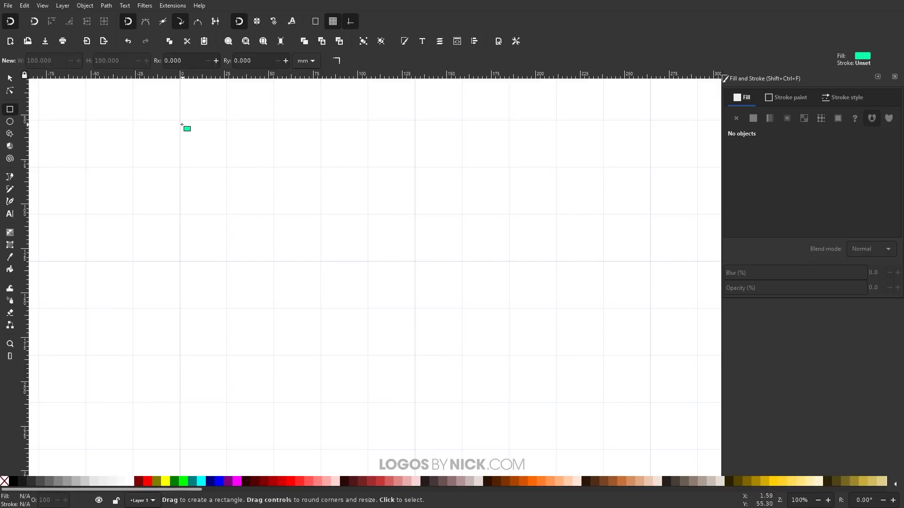
pyautogui.moveTo(180, 122); pyautogui.dragTo(227, 168)
pyautogui.moveTo(795, 169); pyautogui.dragTo(779, 203)
pyautogui.click(826, 183)
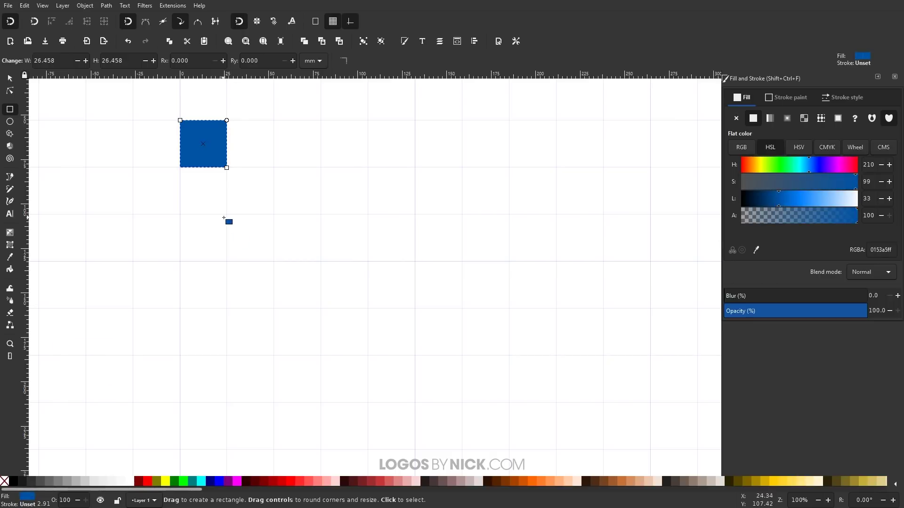
# Add two squares below it, filled sky blue and fully saturated light cyan.
pyautogui.moveTo(227, 215); pyautogui.dragTo(180, 168)
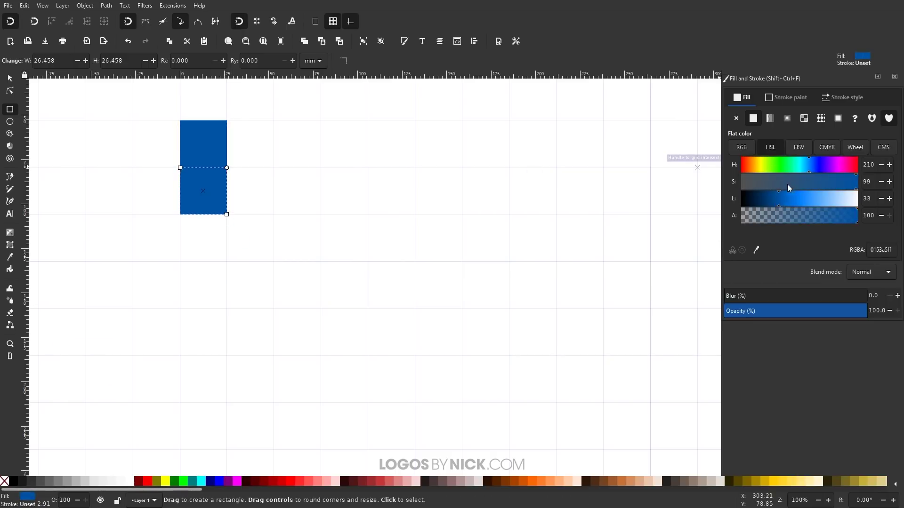
pyautogui.moveTo(785, 202); pyautogui.dragTo(802, 202)
pyautogui.moveTo(811, 166); pyautogui.dragTo(805, 166)
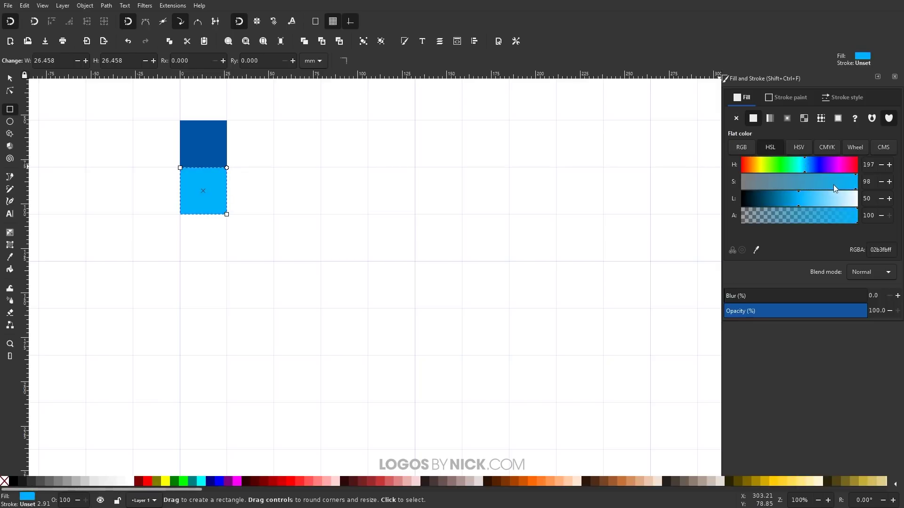
pyautogui.moveTo(227, 262); pyautogui.dragTo(180, 215)
pyautogui.click(801, 164)
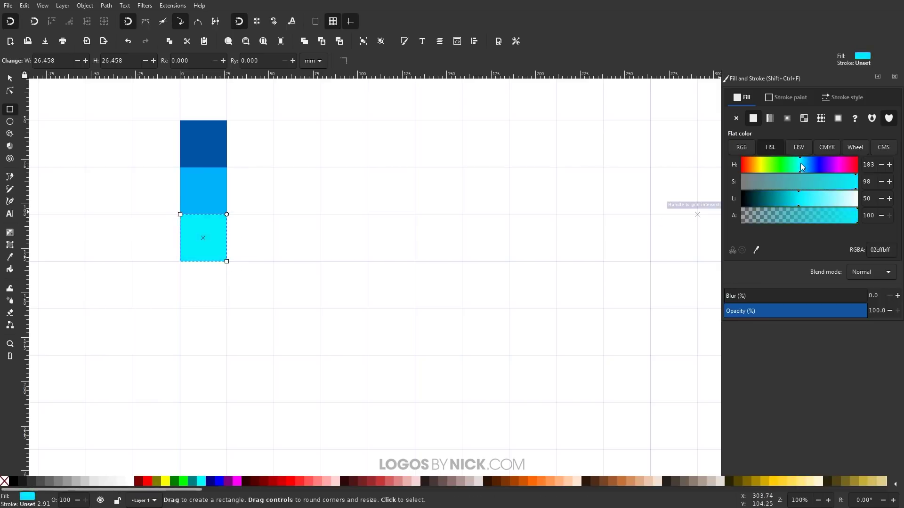
pyautogui.click(803, 165)
pyautogui.moveTo(800, 198)
pyautogui.mouseDown()
pyautogui.moveTo(815, 206)
pyautogui.moveTo(816, 198)
pyautogui.mouseUp()
pyautogui.click(856, 185)
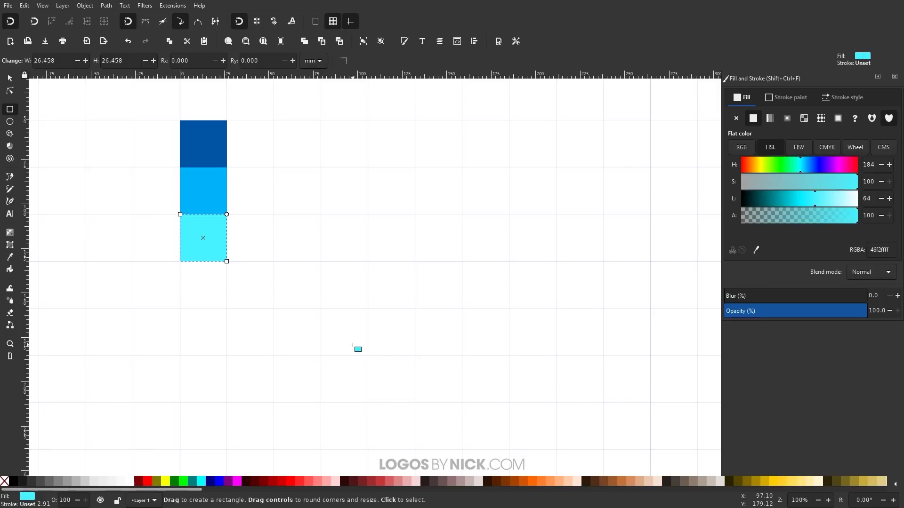
# Draw and colour the remaining grid squares, including dark red and purple-to-pink ones.
pyautogui.moveTo(180, 261); pyautogui.dragTo(227, 309)
pyautogui.moveTo(227, 120); pyautogui.dragTo(274, 168)
pyautogui.moveTo(227, 167)
pyautogui.mouseDown()
pyautogui.moveTo(274, 215)
pyautogui.moveTo(274, 262)
pyautogui.mouseUp()
pyautogui.moveTo(226, 261); pyautogui.dragTo(274, 309)
pyautogui.moveTo(274, 121)
pyautogui.mouseDown()
pyautogui.moveTo(321, 168)
pyautogui.moveTo(321, 215)
pyautogui.mouseUp()
pyautogui.moveTo(274, 215)
pyautogui.mouseDown()
pyautogui.moveTo(321, 261)
pyautogui.moveTo(321, 309)
pyautogui.mouseUp()
pyautogui.moveTo(321, 120)
pyautogui.mouseDown()
pyautogui.moveTo(368, 167)
pyautogui.moveTo(368, 214)
pyautogui.mouseUp()
pyautogui.moveTo(321, 215)
pyautogui.mouseDown()
pyautogui.moveTo(368, 262)
pyautogui.moveTo(369, 309)
pyautogui.mouseUp()
pyautogui.hscroll(-3, 614, 304)
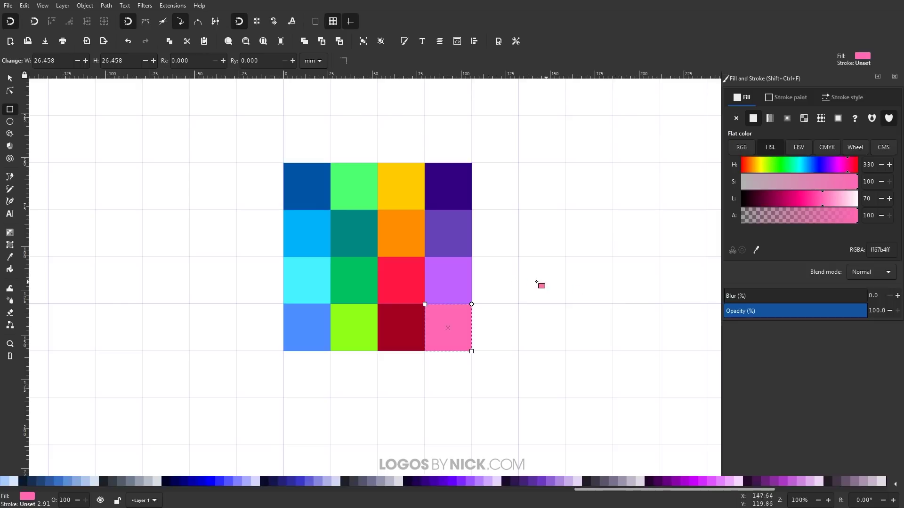
# Deselect the pink square and turn on Show page border in the Page settings.
pyautogui.click(592, 250)
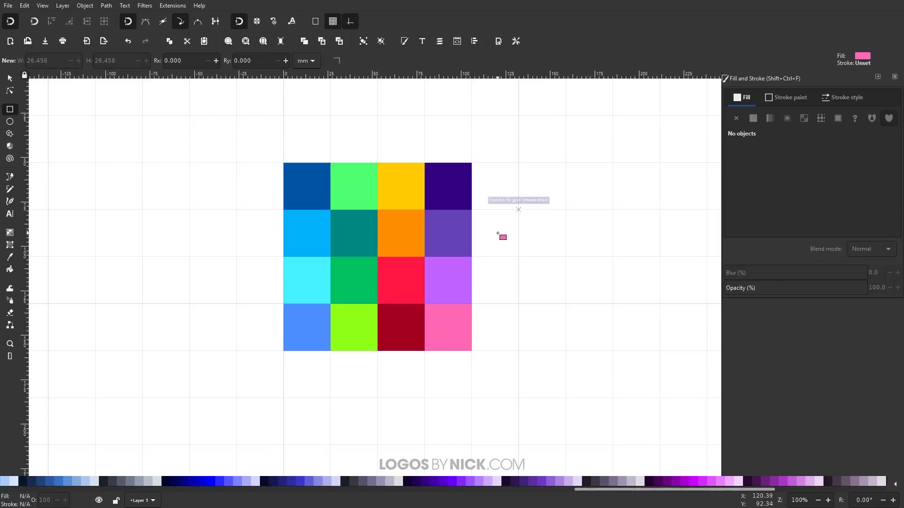
pyautogui.click(10, 5)
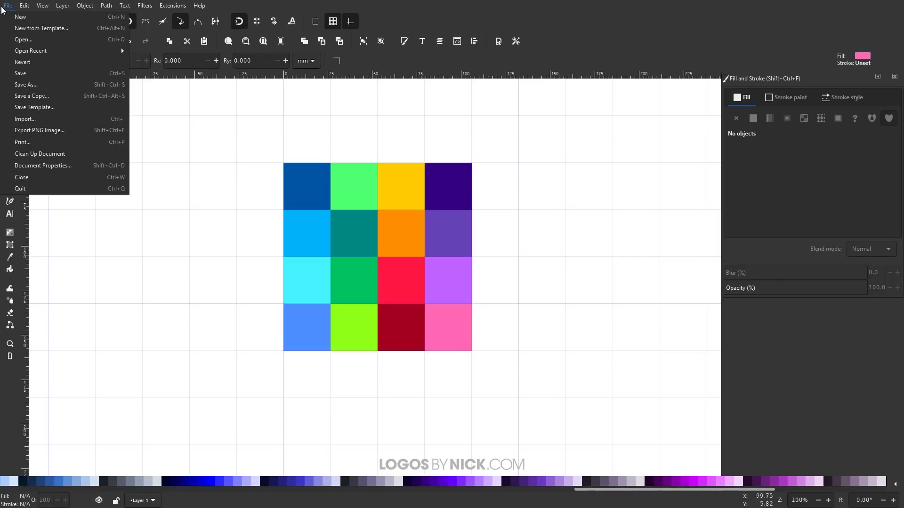
pyautogui.click(41, 165)
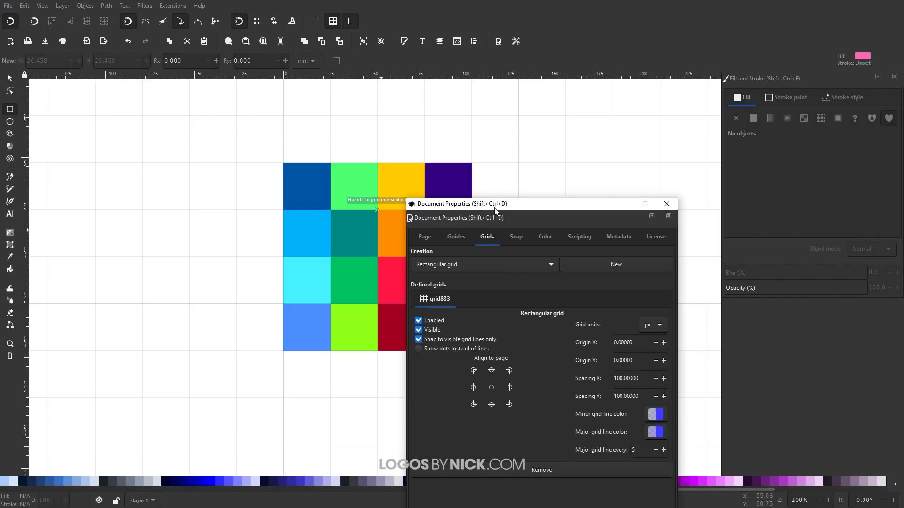
pyautogui.moveTo(495, 209); pyautogui.dragTo(561, 108)
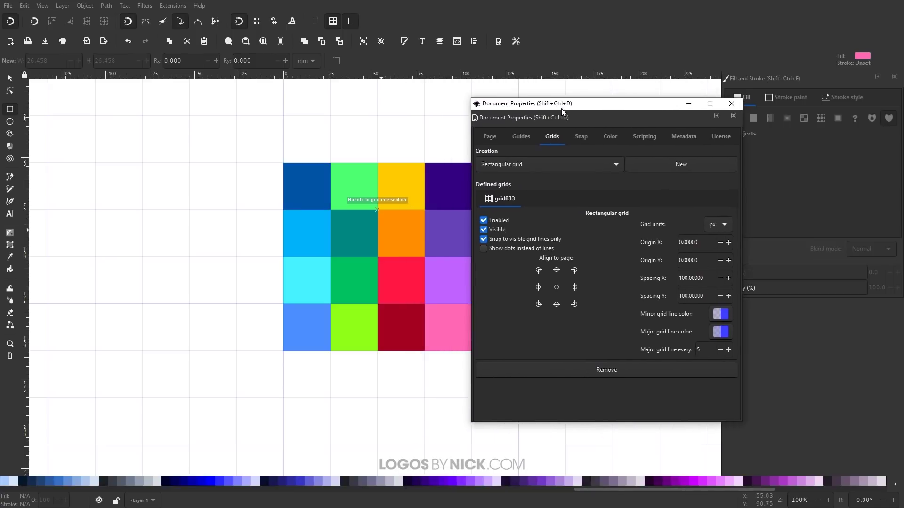
pyautogui.click(488, 138)
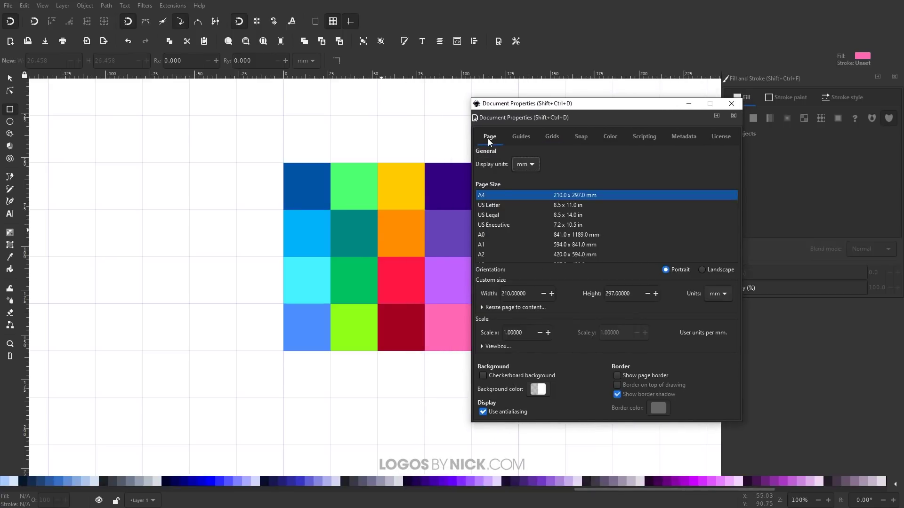
pyautogui.click(617, 376)
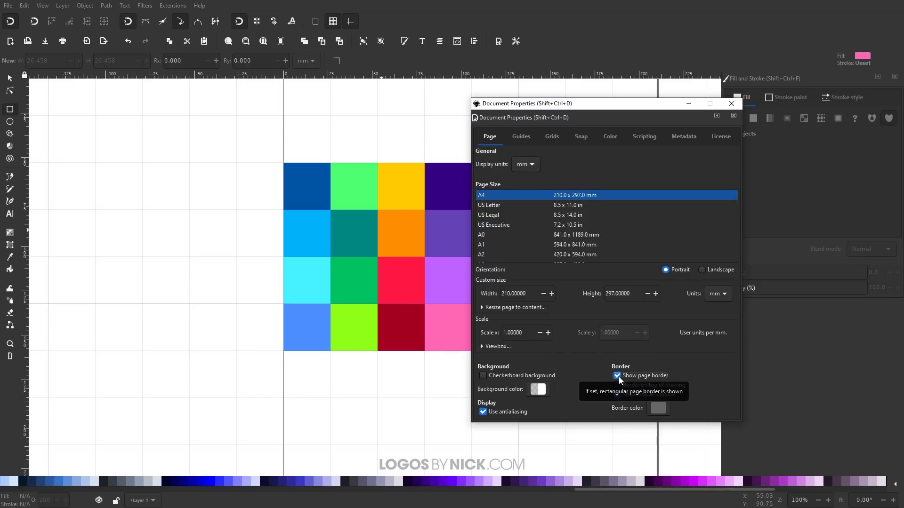
# Resize the page to the drawing so it fits the colour grid exactly.
pyautogui.click(508, 309)
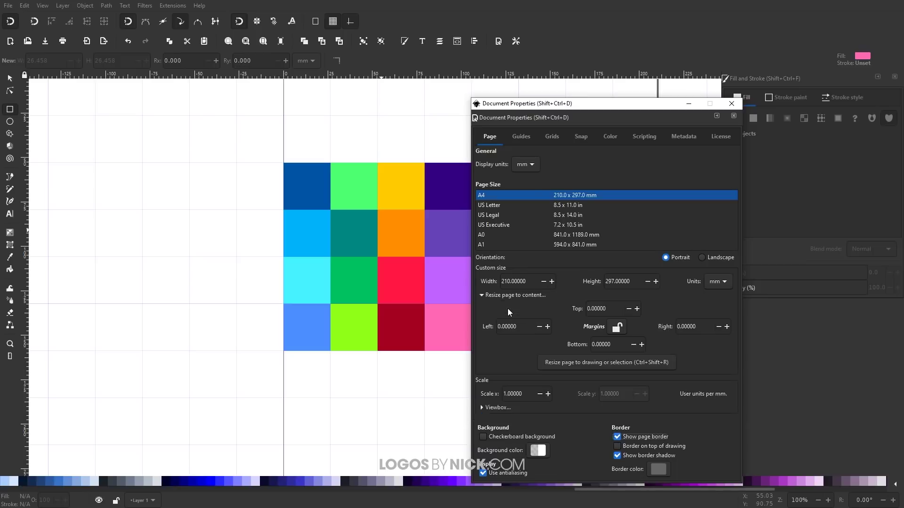
pyautogui.click(581, 363)
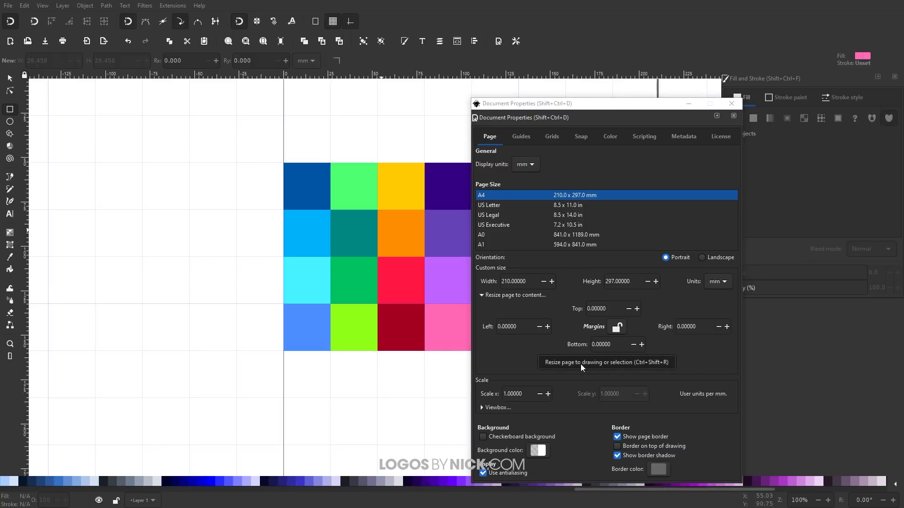
pyautogui.click(731, 103)
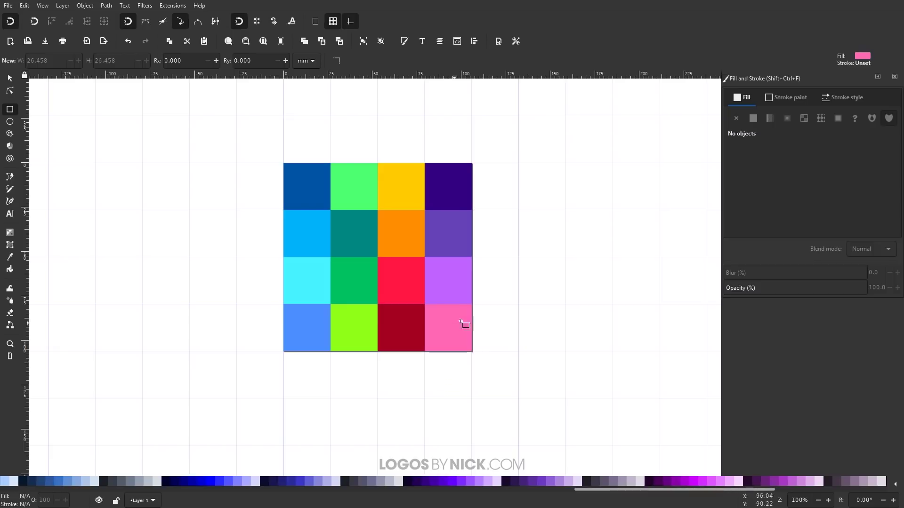
# Save the document to the Desktop as 'YouTube Palette' in GIMP Palette (*.gpl) format.
pyautogui.click(9, 6)
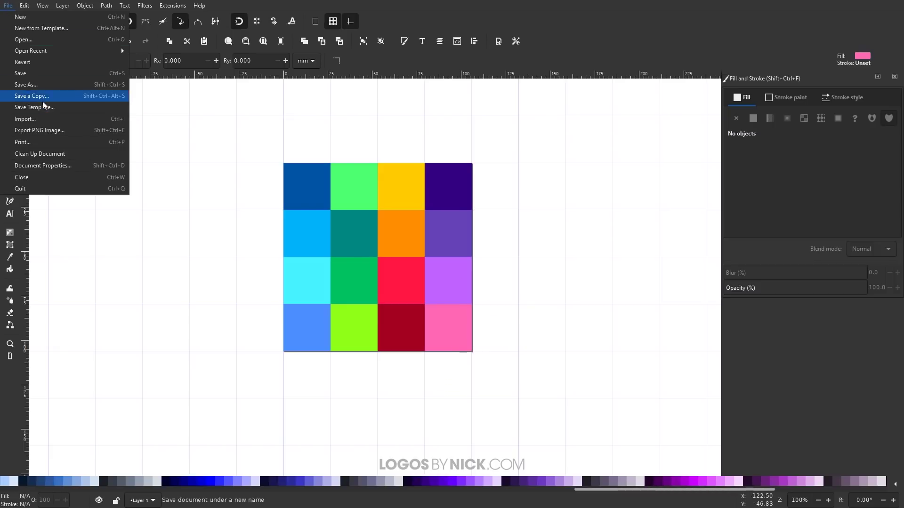
pyautogui.click(28, 85)
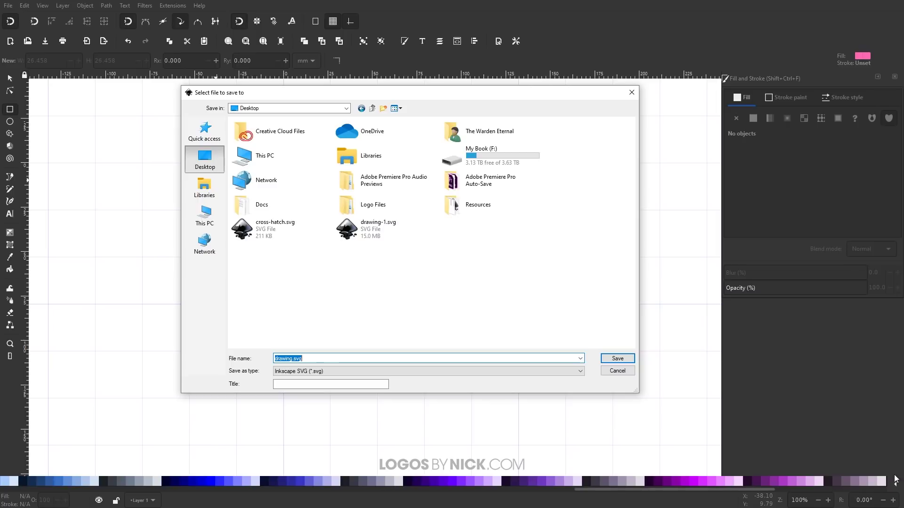
pyautogui.click(304, 358)
pyautogui.doubleClick(315, 357)
pyautogui.click(315, 357)
pyautogui.doubleClick(315, 358)
pyautogui.write('YouTu')
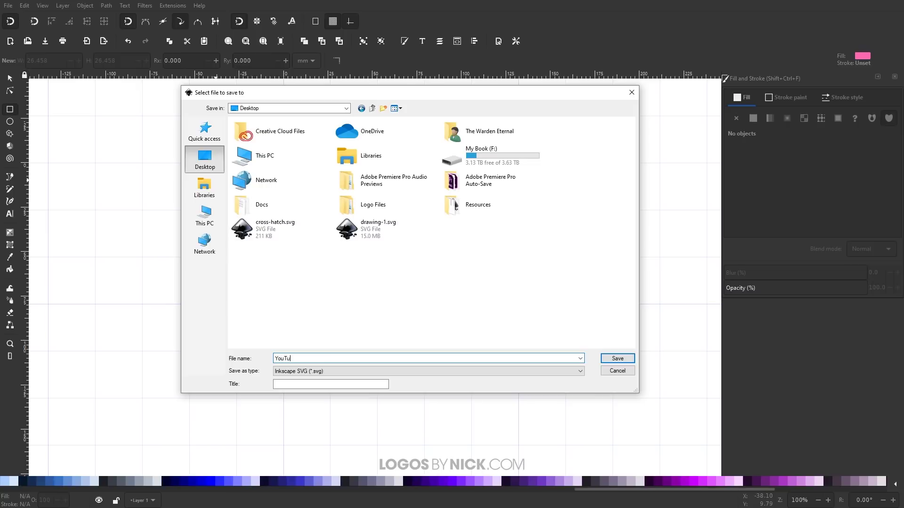
pyautogui.write('be Palette')
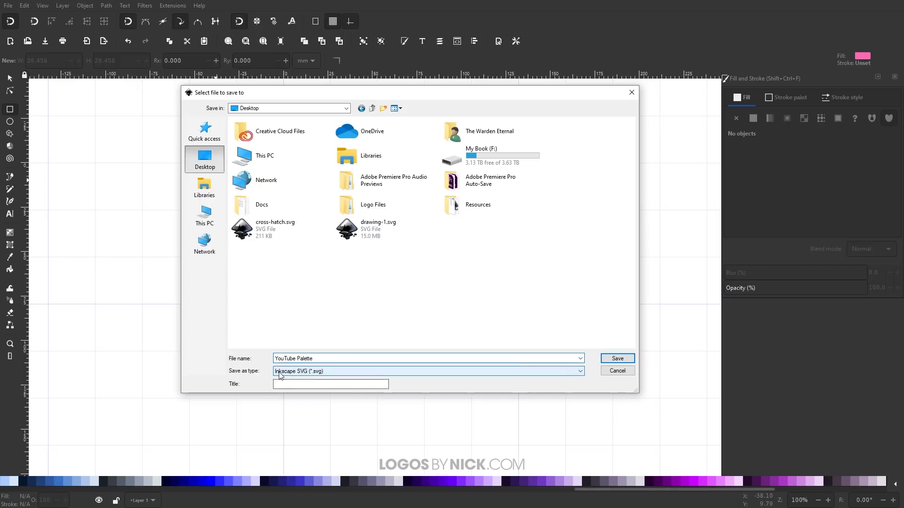
pyautogui.click(320, 372)
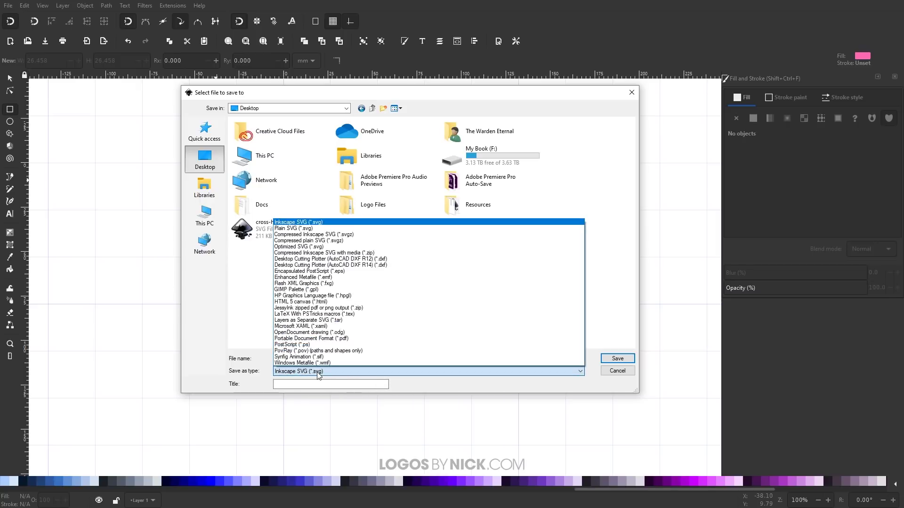
pyautogui.click(284, 290)
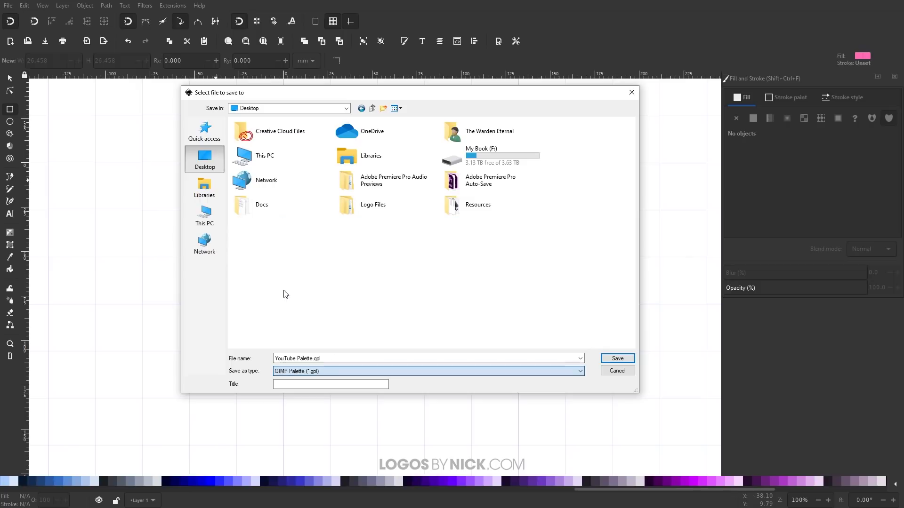
pyautogui.click(617, 359)
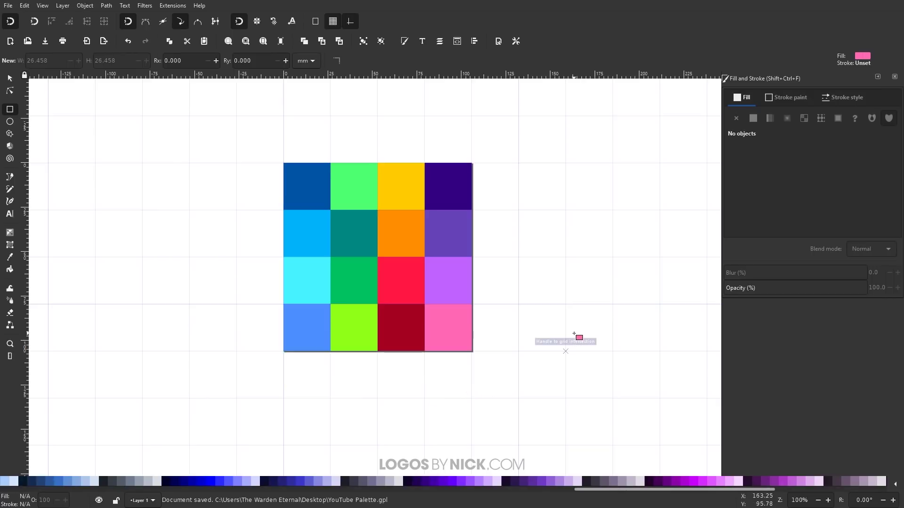
# Minimize Inkscape and open Program Files\Inkscape\share\inkscape\palettes in File Explorer.
pyautogui.press('F11')
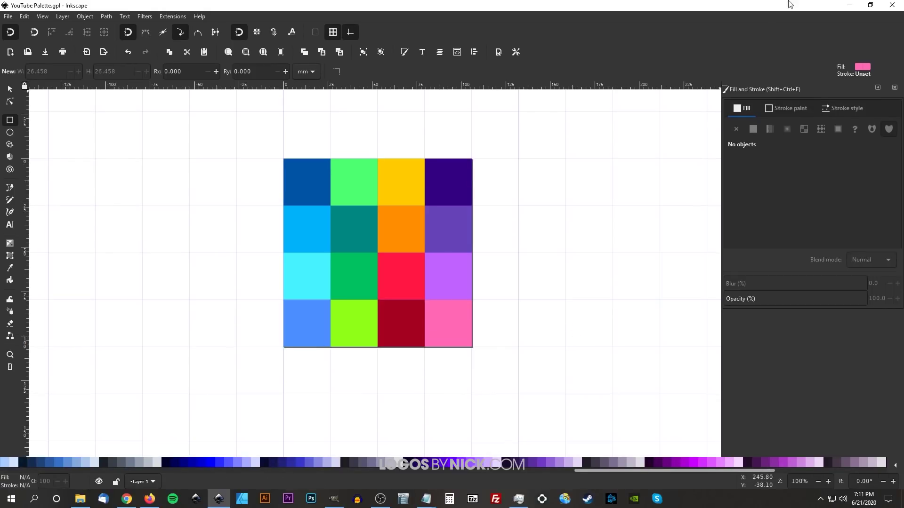
pyautogui.click(847, 6)
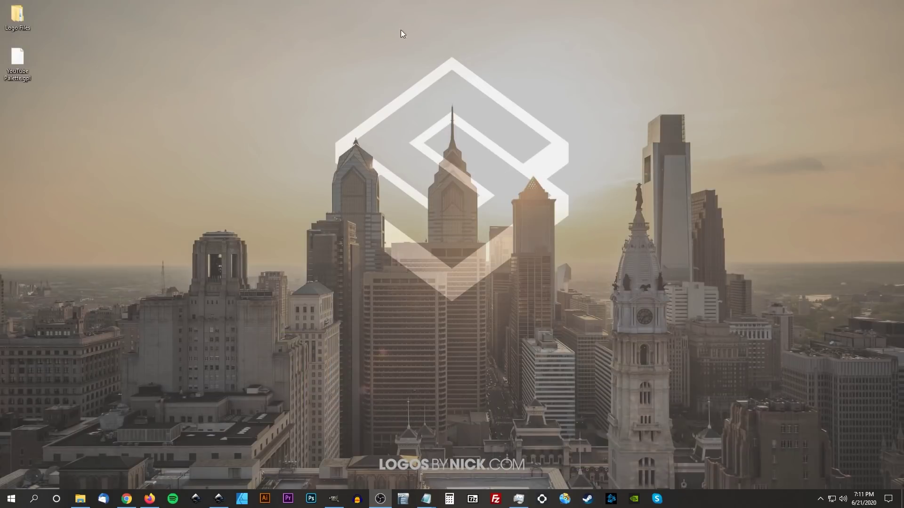
pyautogui.moveTo(18, 63); pyautogui.dragTo(176, 159)
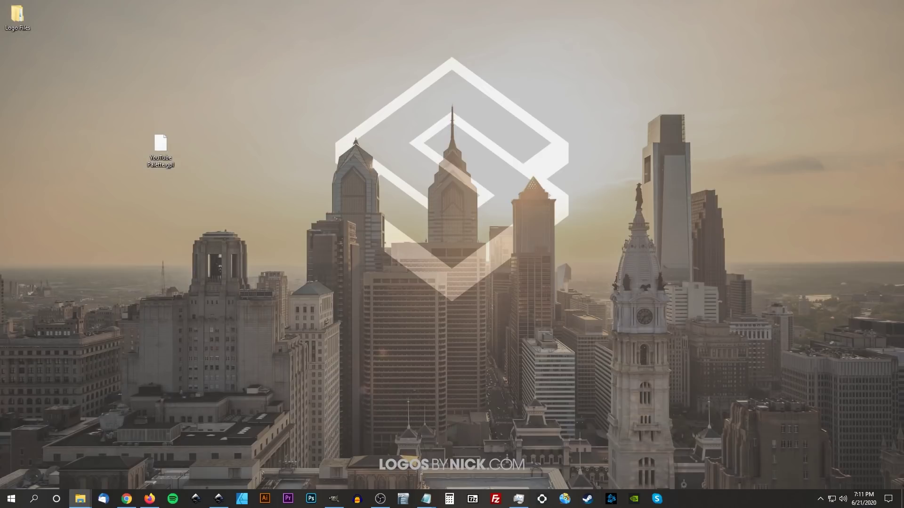
pyautogui.click(80, 499)
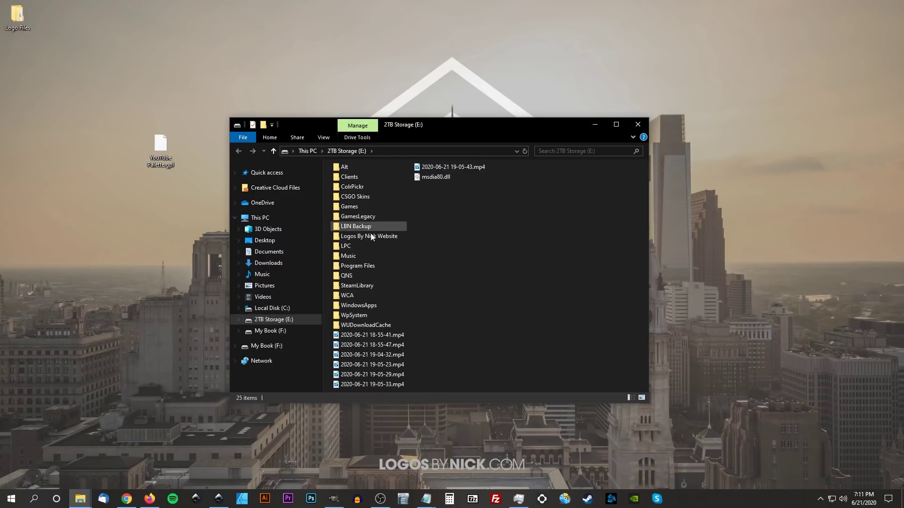
pyautogui.doubleClick(354, 267)
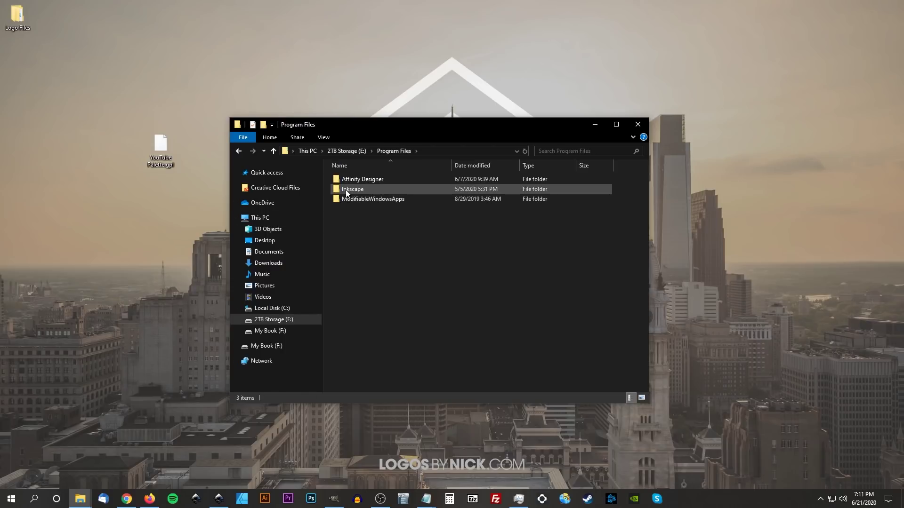
pyautogui.doubleClick(349, 190)
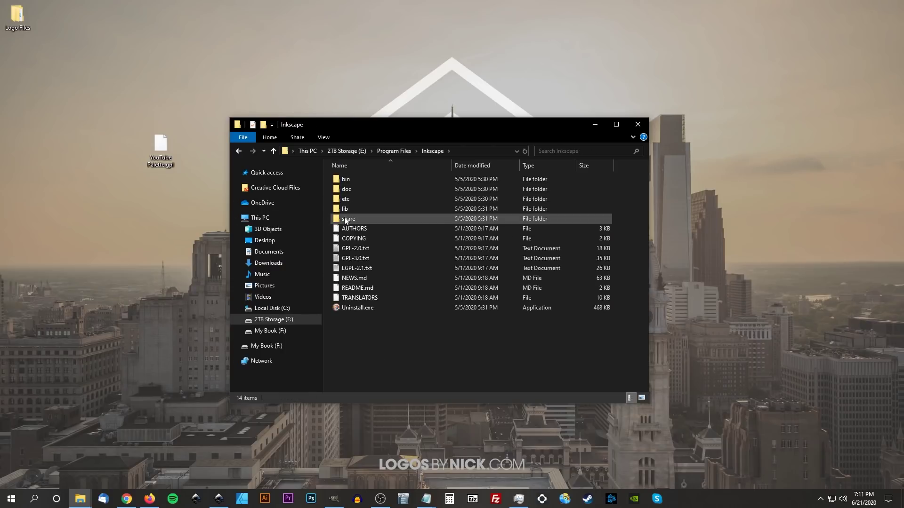
pyautogui.doubleClick(345, 220)
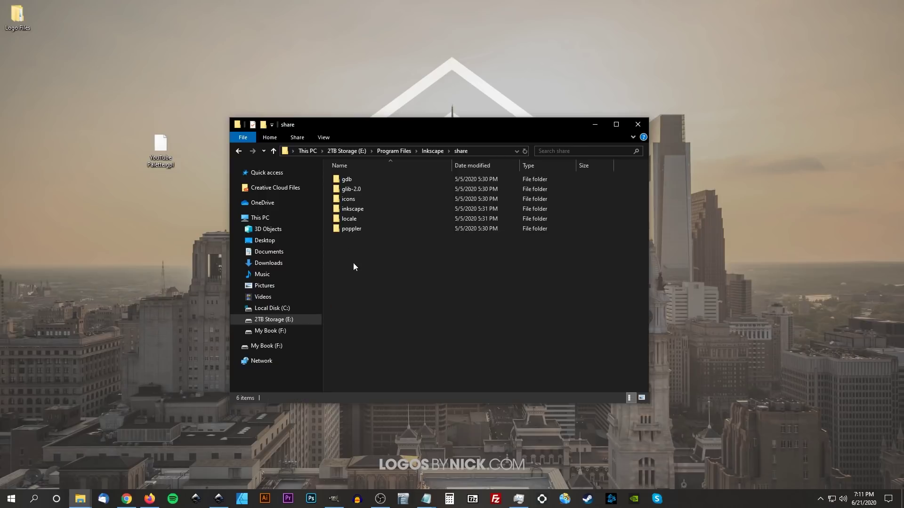
pyautogui.click(350, 211)
pyautogui.doubleClick(349, 211)
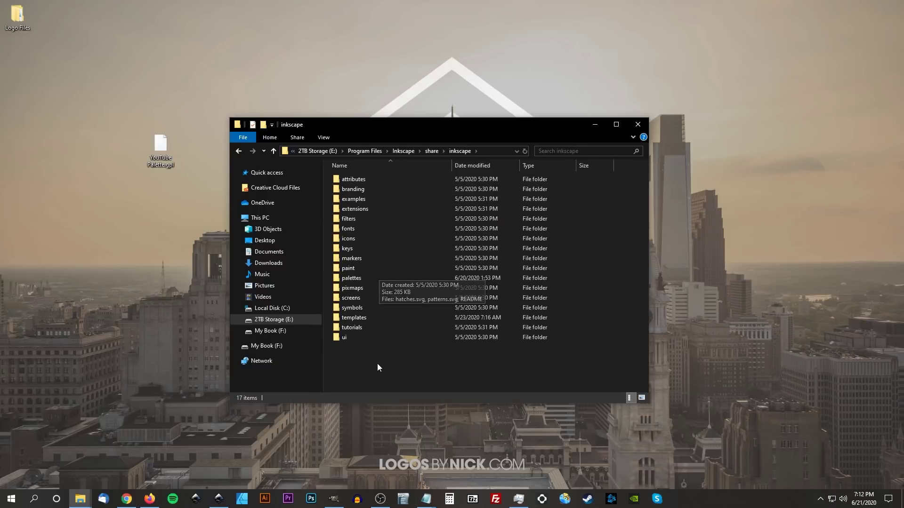
pyautogui.doubleClick(354, 278)
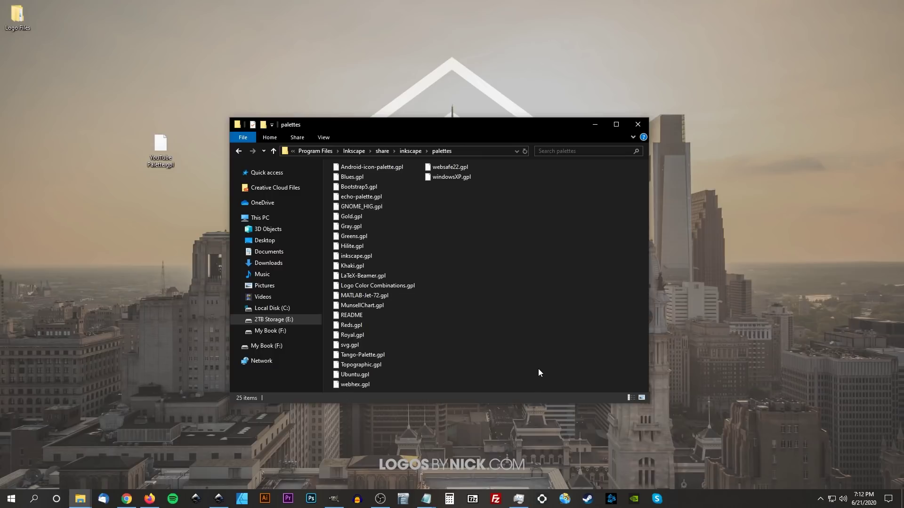
# Drag YouTube Palette.gpl from the desktop into the palettes folder, granting administrator permission.
pyautogui.moveTo(165, 144); pyautogui.dragTo(138, 179)
pyautogui.moveTo(192, 414); pyautogui.dragTo(502, 228)
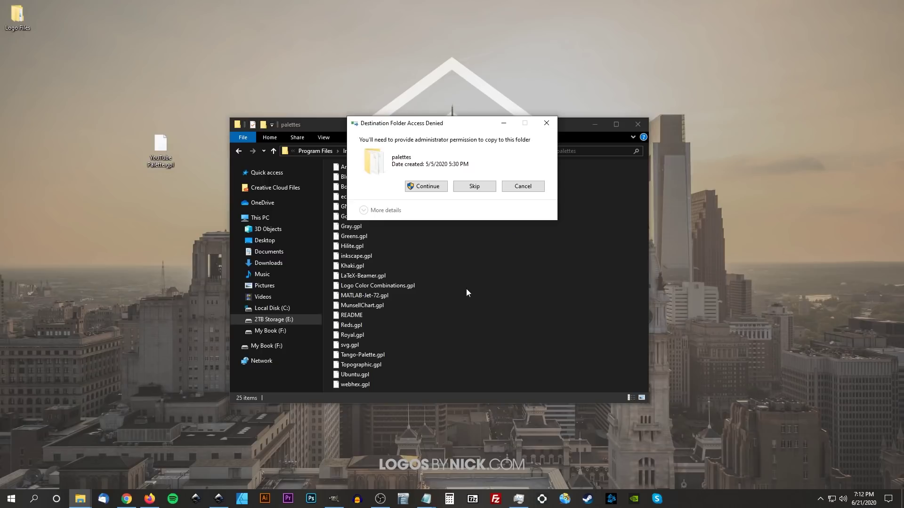
pyautogui.click(430, 186)
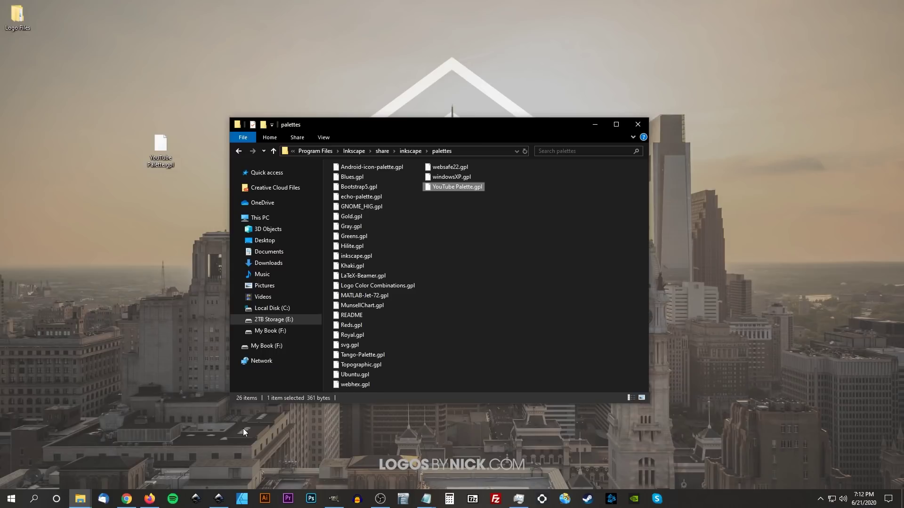
pyautogui.click(219, 498)
# Close Inkscape without saving, then choose YouTube Palette.gpl in the reopened swatch bar.
pyautogui.click(892, 5)
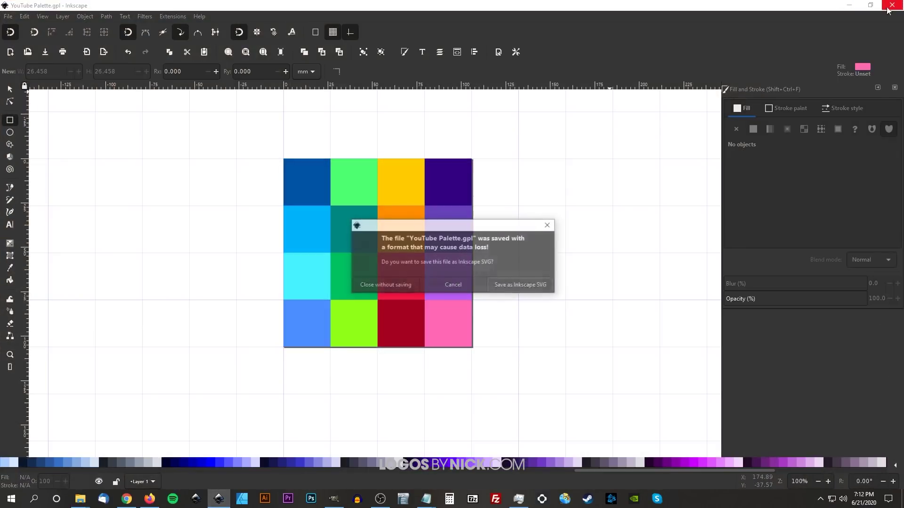
pyautogui.click(388, 286)
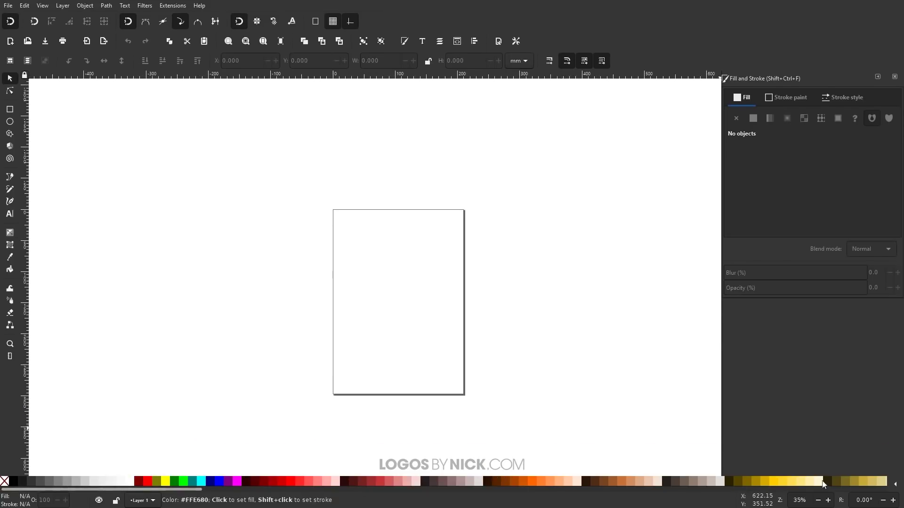
pyautogui.click(896, 486)
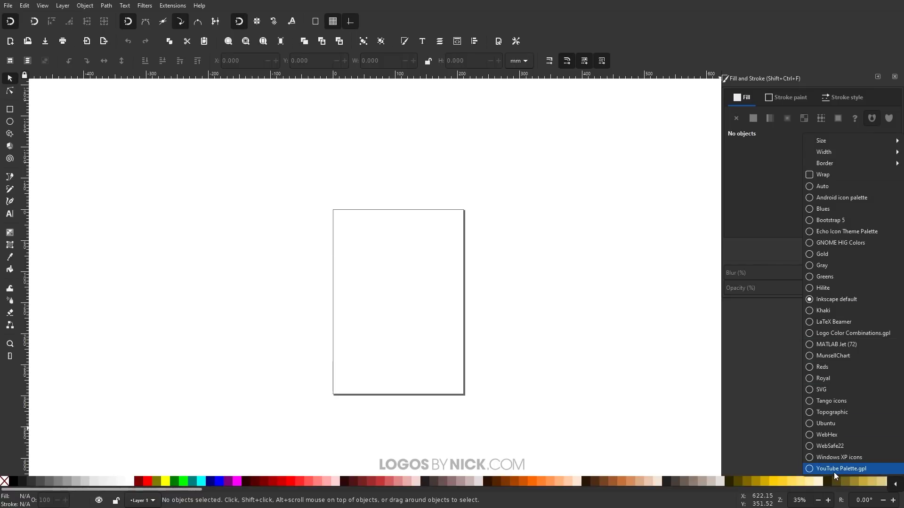
pyautogui.click(835, 472)
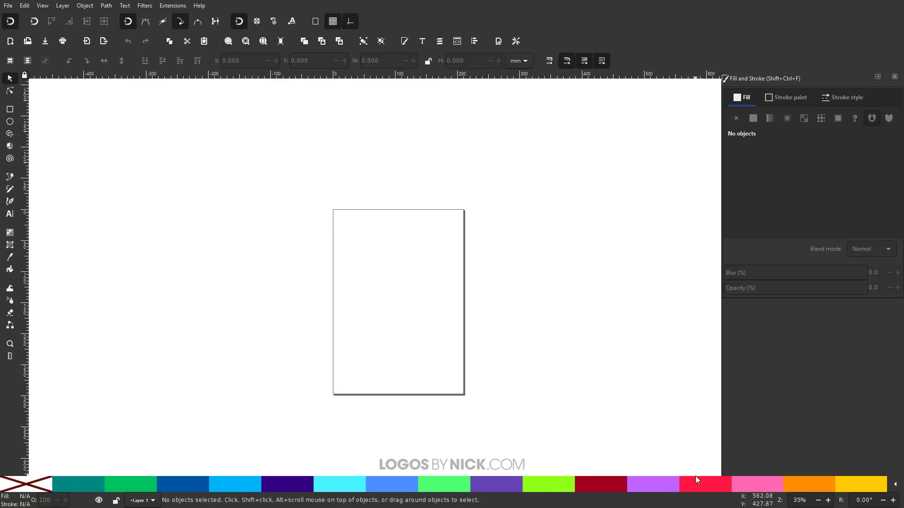
# Draw a roughly 345 × 218 mm rectangle and fill it with the palette's yellow ffcc00.
pyautogui.click(9, 111)
pyautogui.moveTo(218, 168); pyautogui.dragTo(433, 304)
pyautogui.click(450, 484)
pyautogui.click(481, 483)
pyautogui.click(549, 484)
pyautogui.click(601, 485)
pyautogui.click(664, 486)
pyautogui.click(700, 485)
pyautogui.click(757, 485)
pyautogui.click(848, 484)
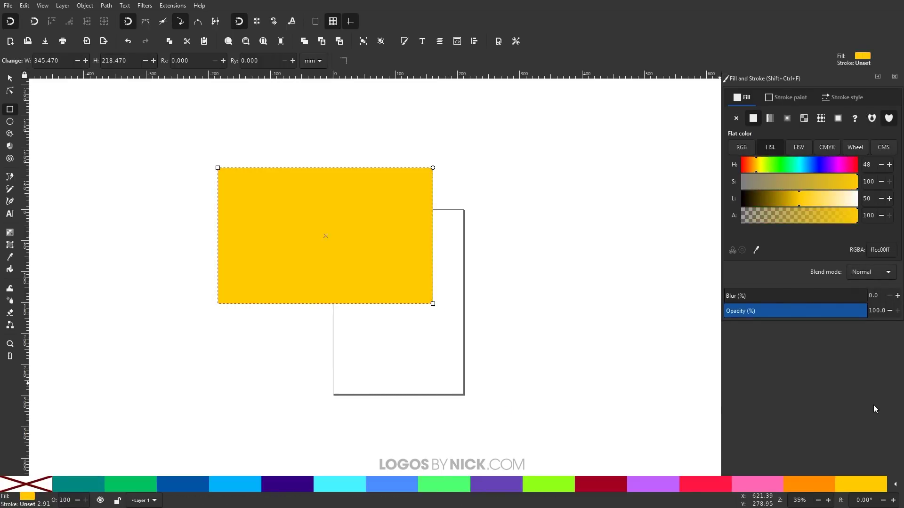